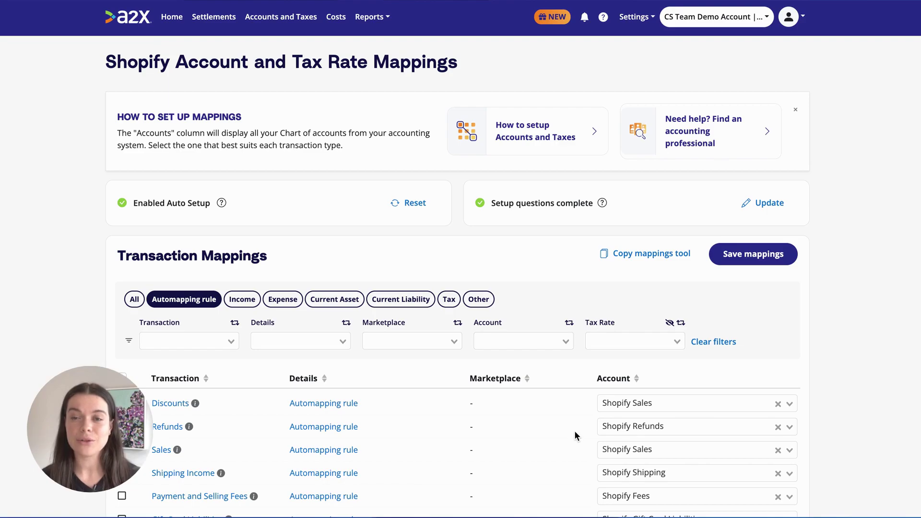
Scroll down through the Shopify Transaction Mappings automapping rules to review them
scroll(575, 432, down, 2)
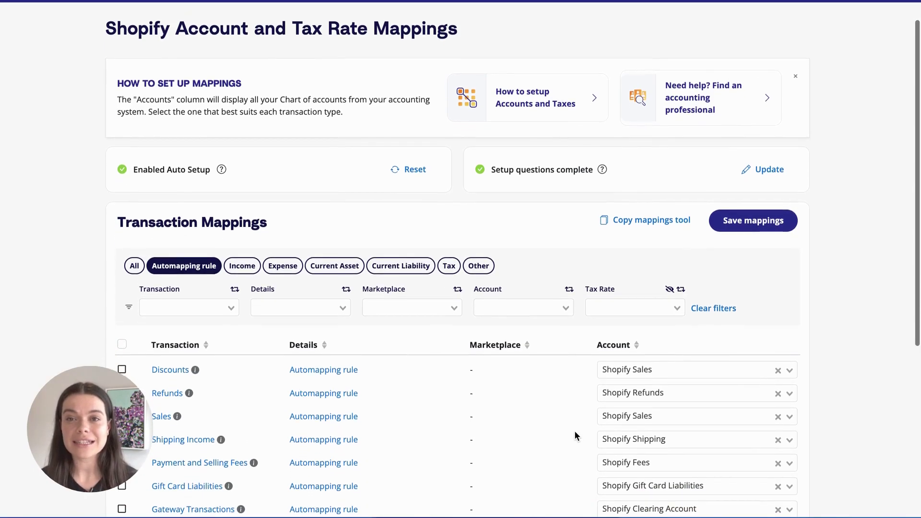
scroll(574, 430, down, 3)
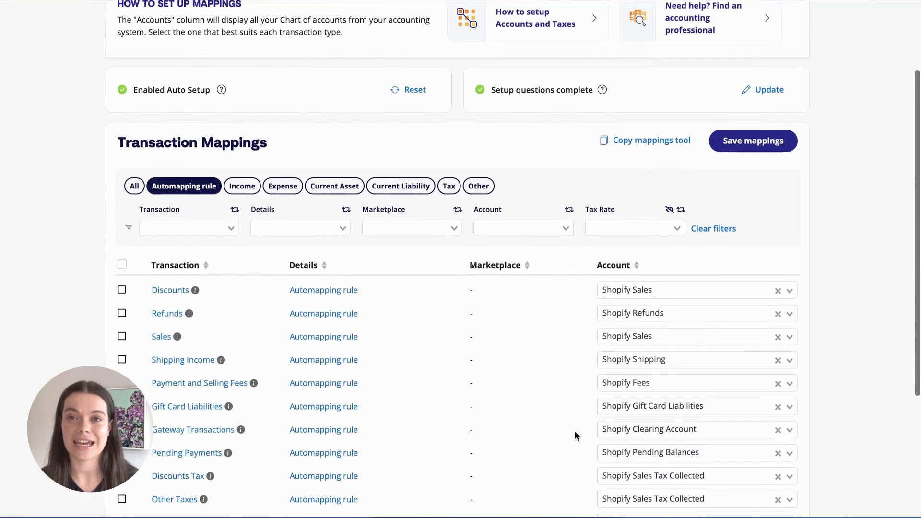
scroll(575, 430, down, 3)
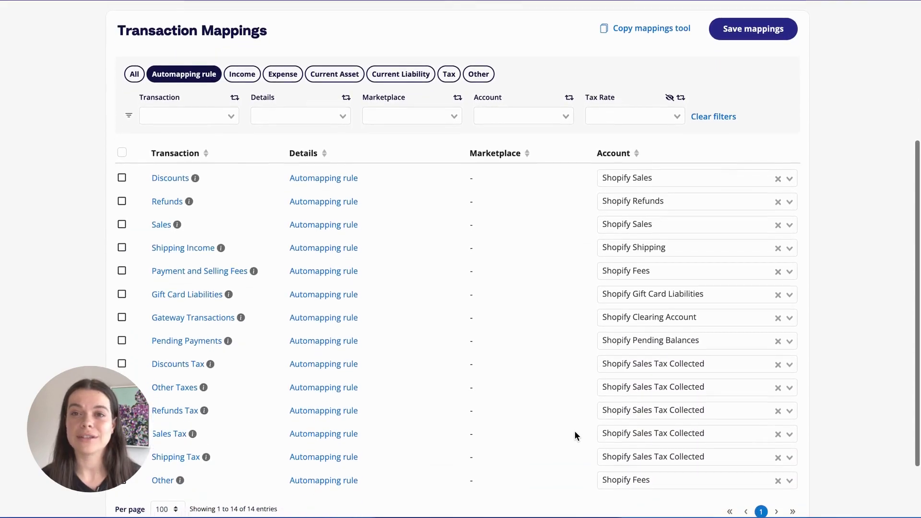
scroll(574, 430, down, 1)
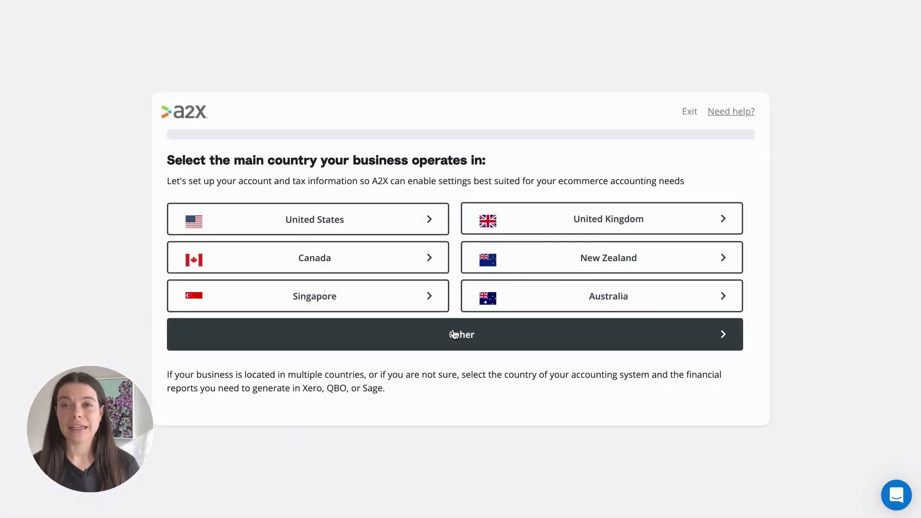
Choose United States as the main country, confirm sales tax collection, and open additional registration countries
click(357, 228)
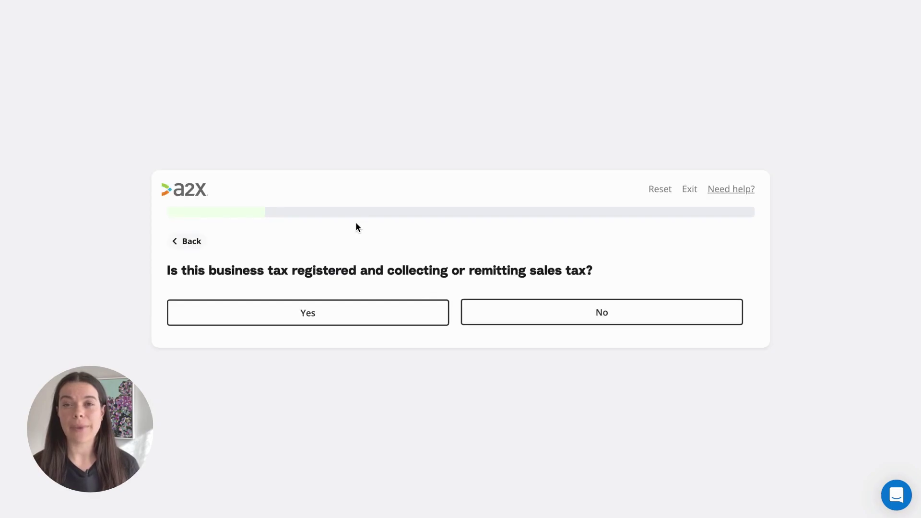
click(352, 320)
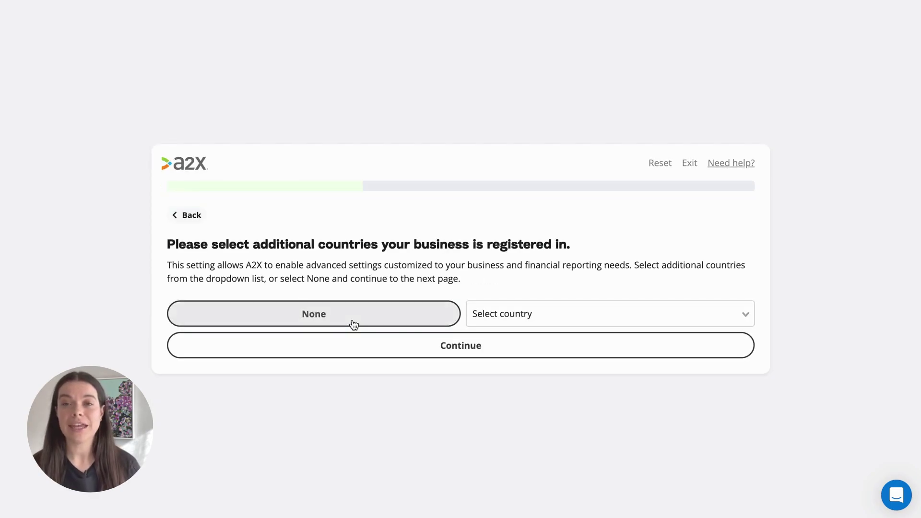
click(483, 318)
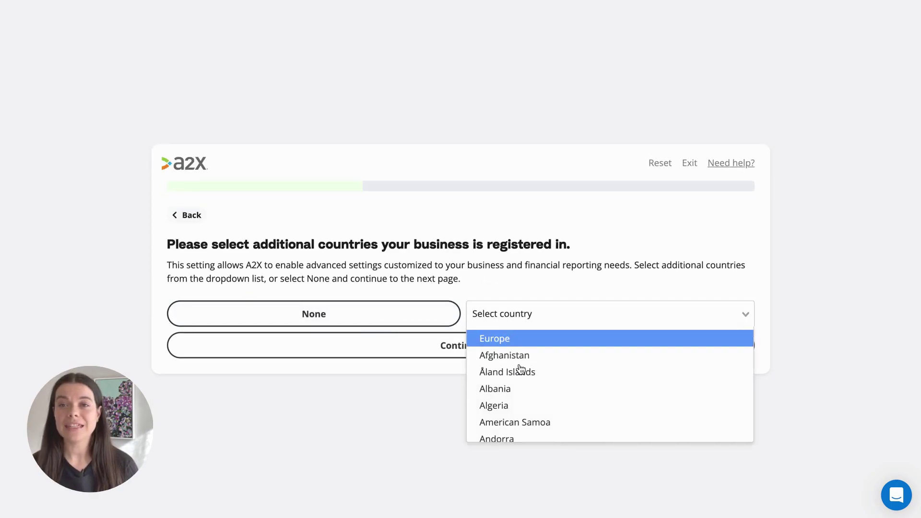
scroll(527, 401, down, 3)
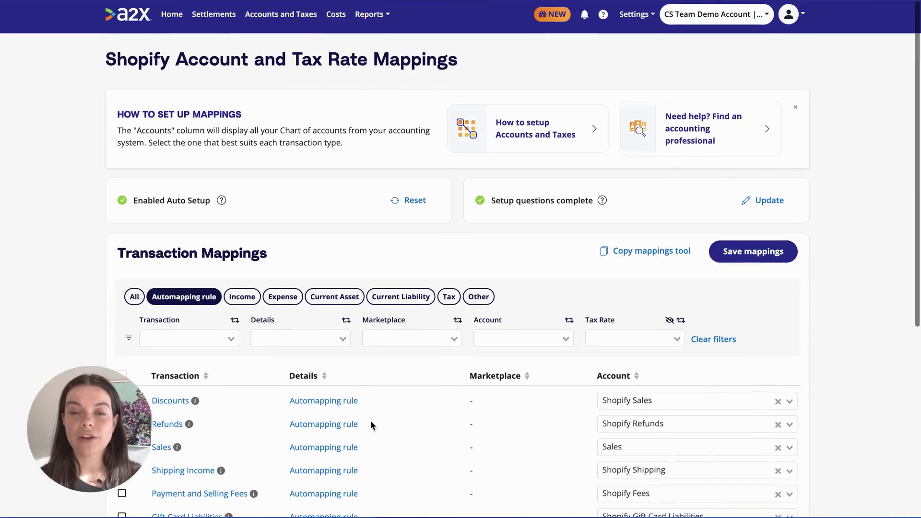
Scroll the mappings table and switch the filter to All rows
scroll(372, 425, down, 4)
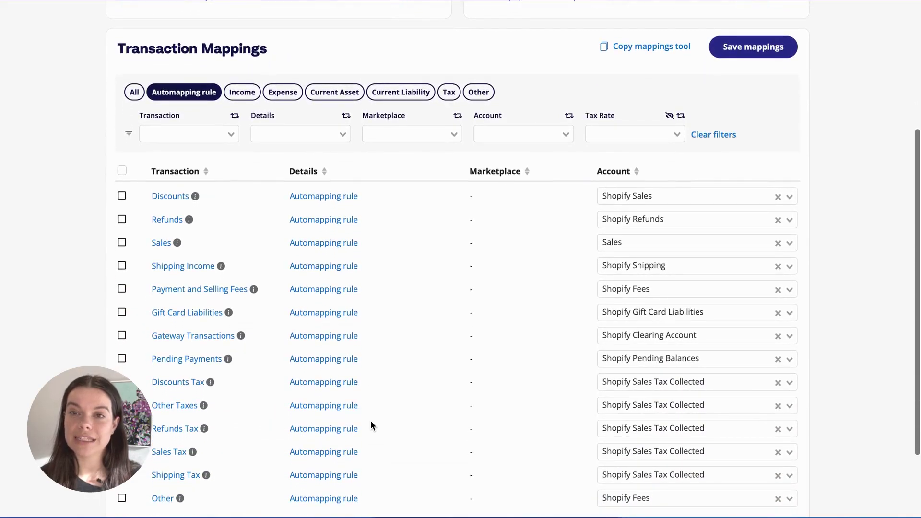
scroll(370, 425, down, 2)
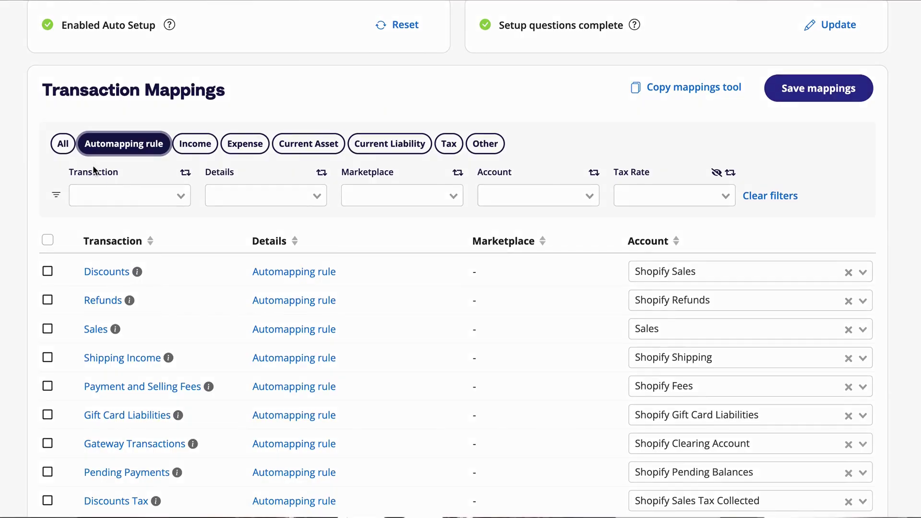
click(63, 143)
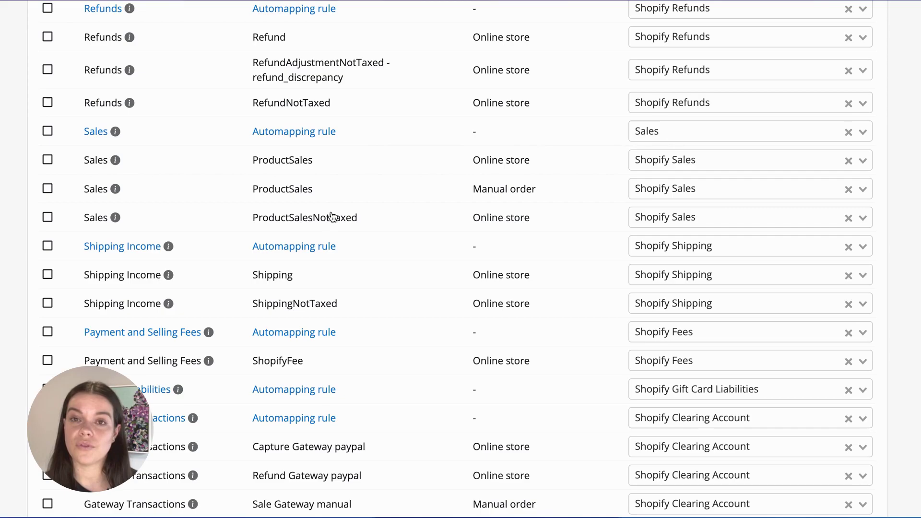
Search 'shop' in the Sales rule's Account list, erase it, and close the list unmapped
click(863, 130)
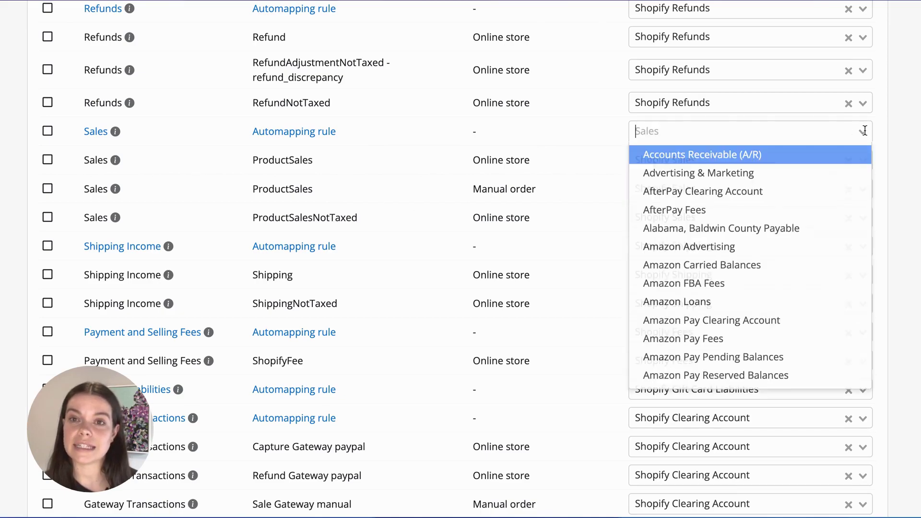
text(shopify)
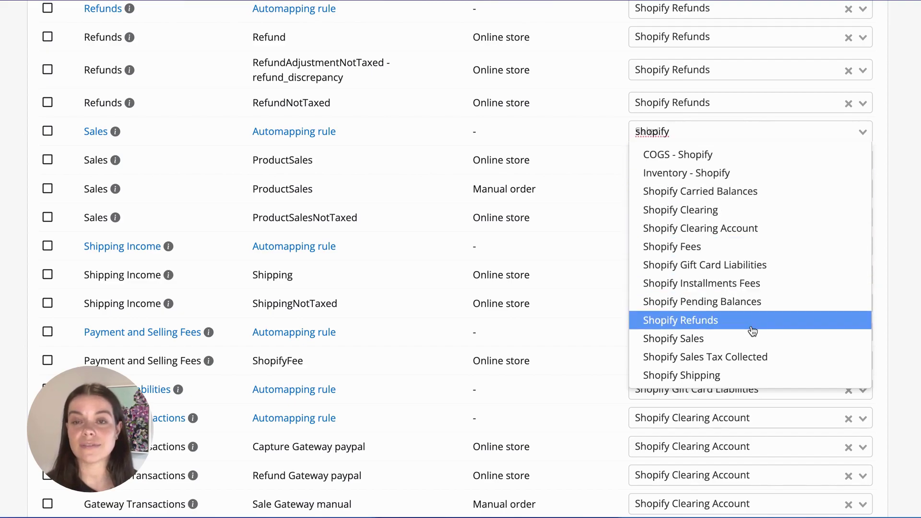
key(BackSpace)
key(BackSpace)
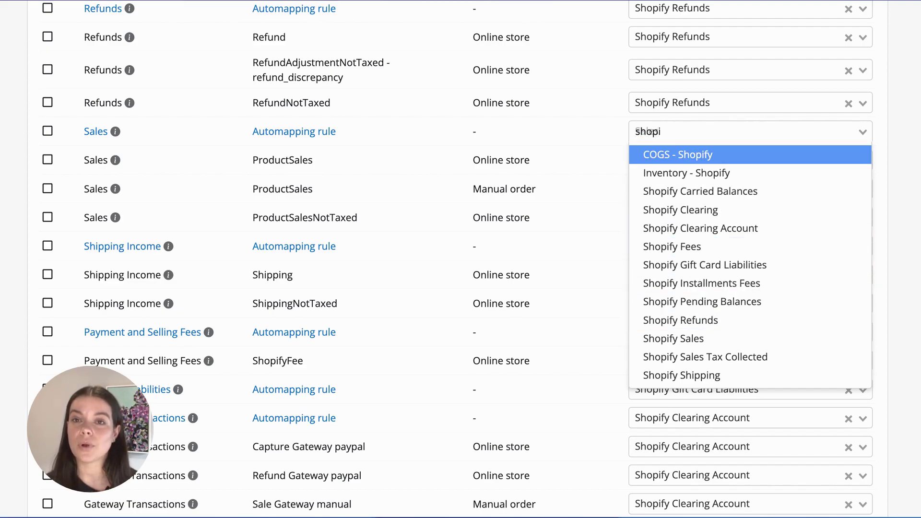
key(BackSpace)
key(BackSpace)
key(BackSpace)
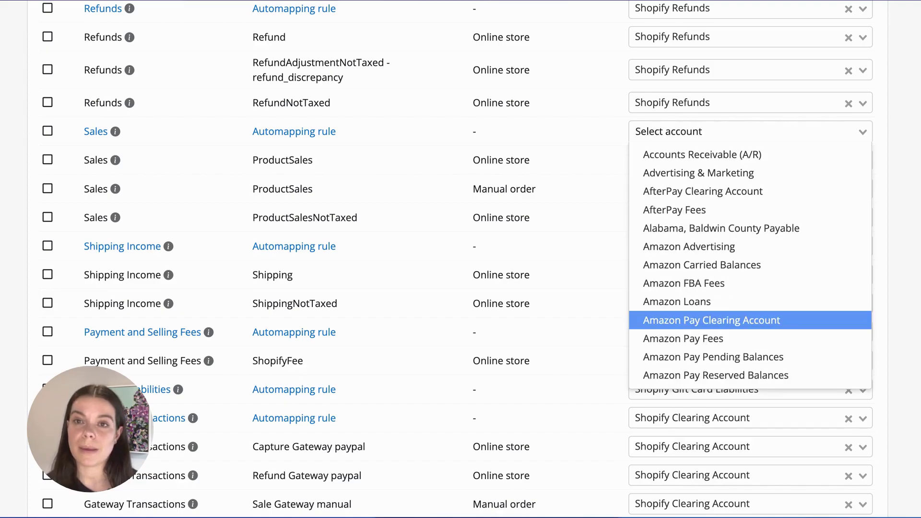
click(912, 252)
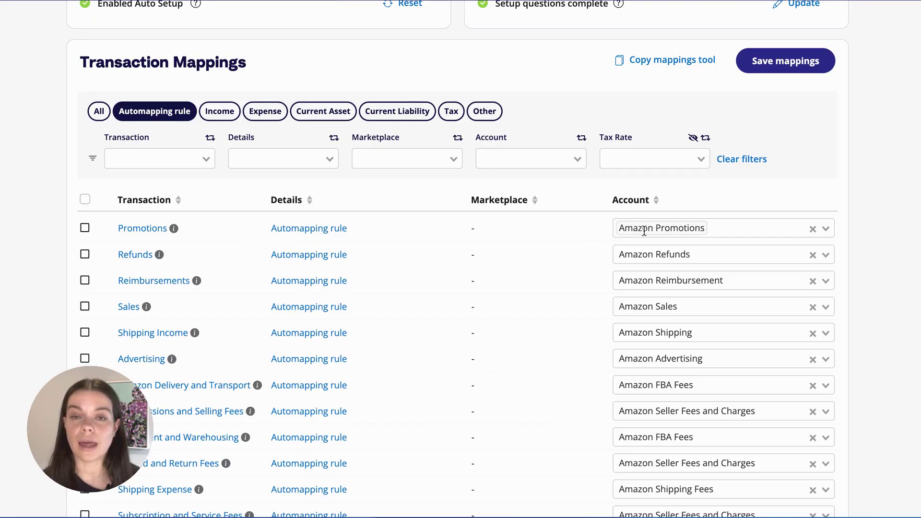
Clear Amazon Promotions from the Promotions automapping rule's Account field
click(815, 229)
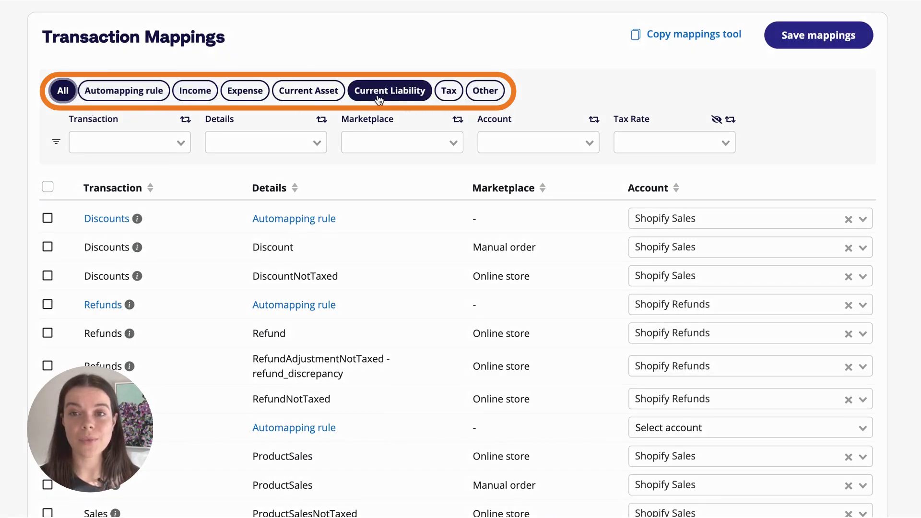
Filter mappings to Income and Expense transactions from the Online store marketplace
click(199, 96)
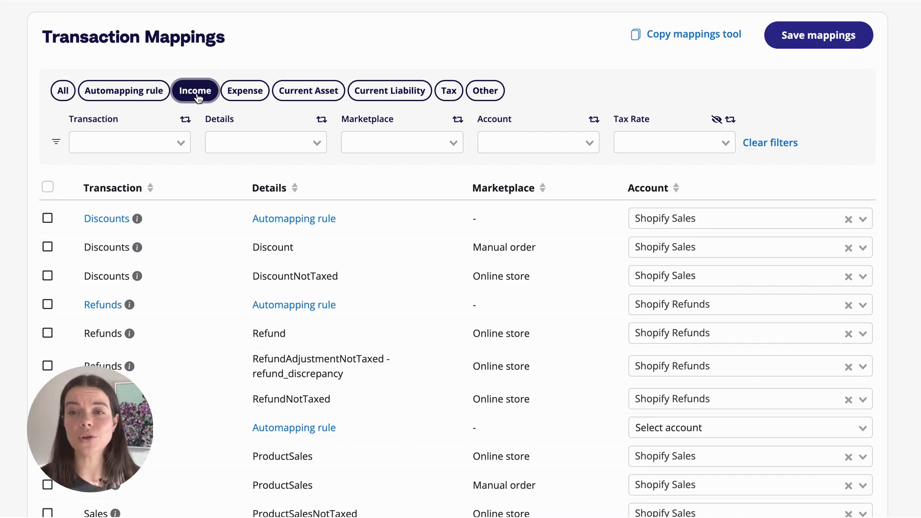
click(239, 97)
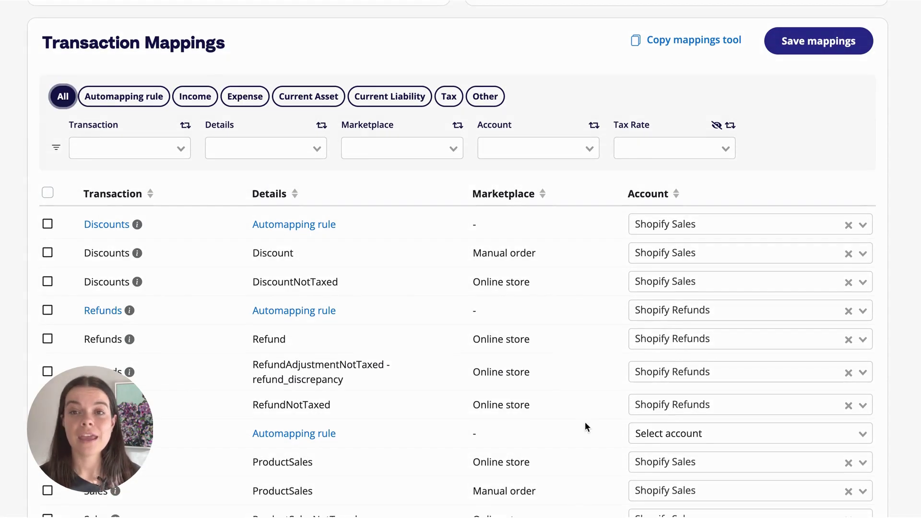
click(182, 152)
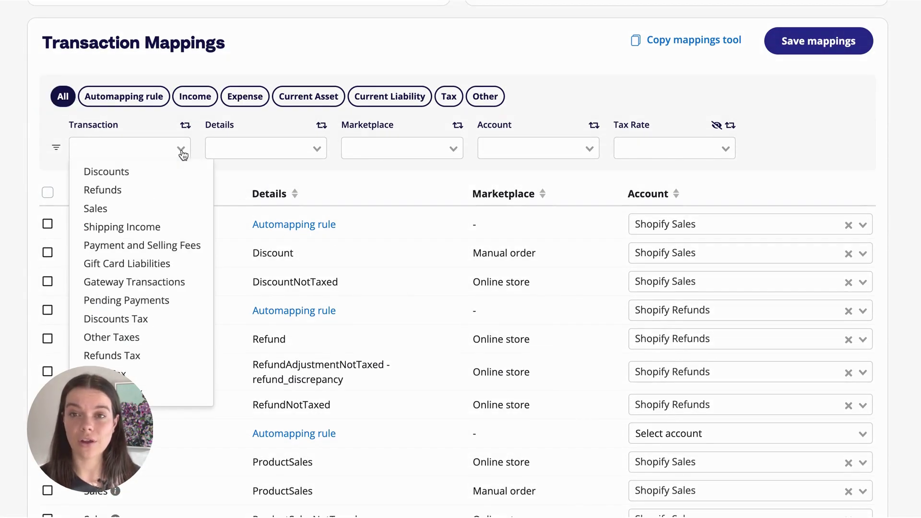
click(317, 149)
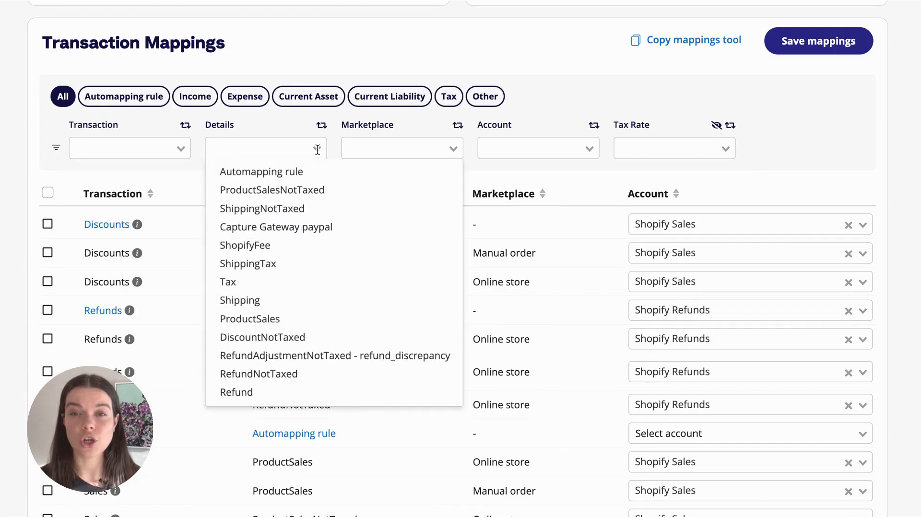
click(453, 148)
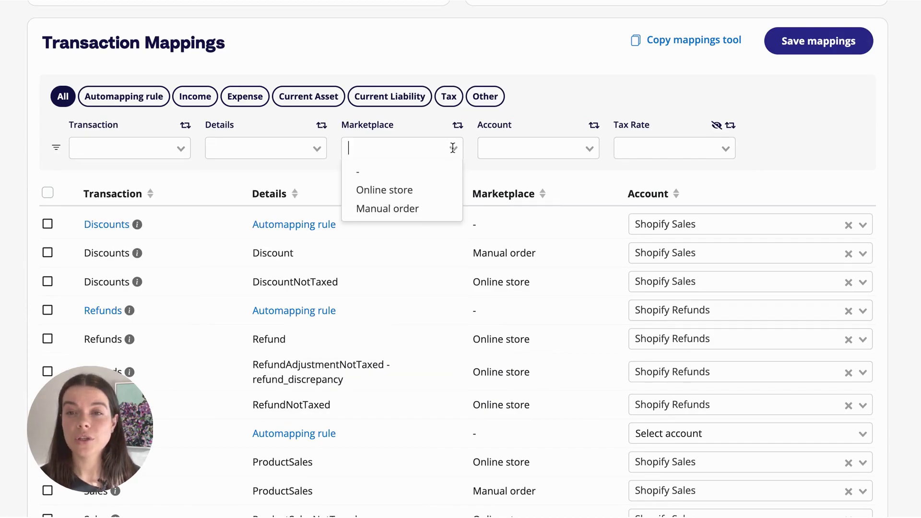
click(420, 190)
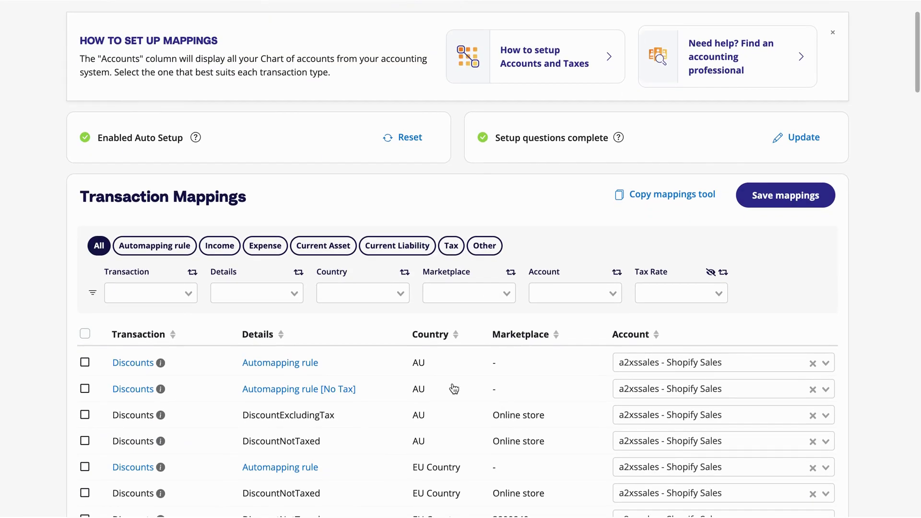
Filter the Transaction column to Refunds and scroll through the resulting rows
scroll(453, 382, down, 2)
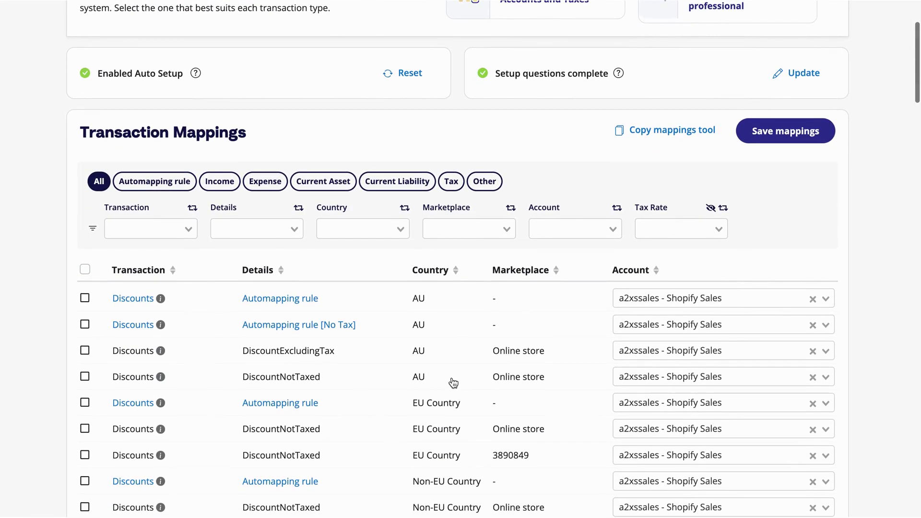
click(187, 230)
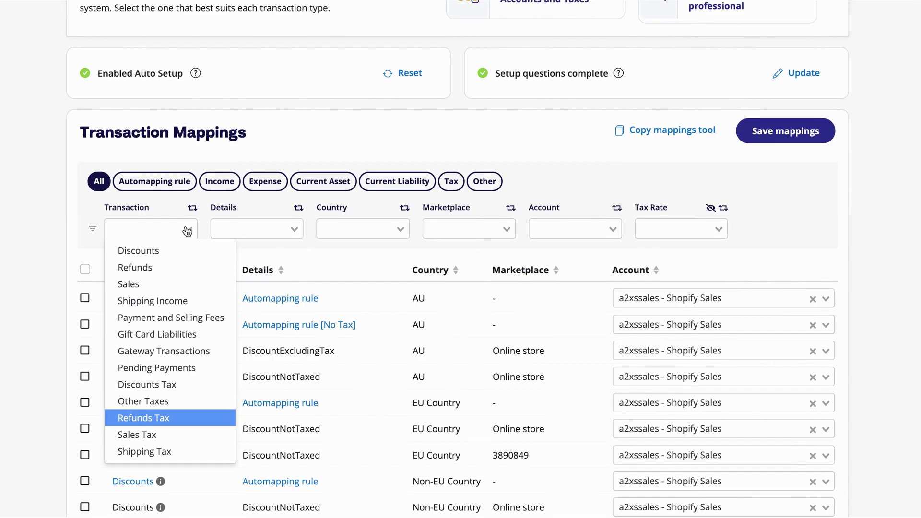
click(155, 267)
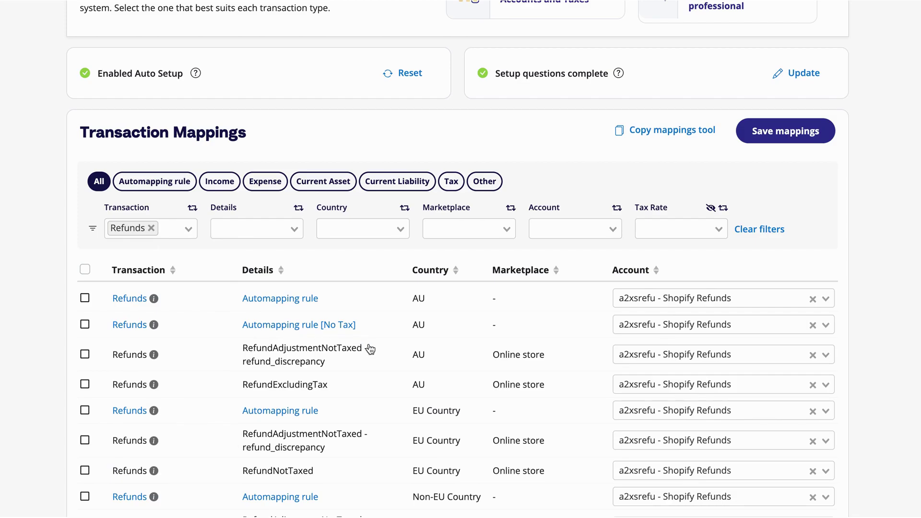
scroll(370, 349, down, 6)
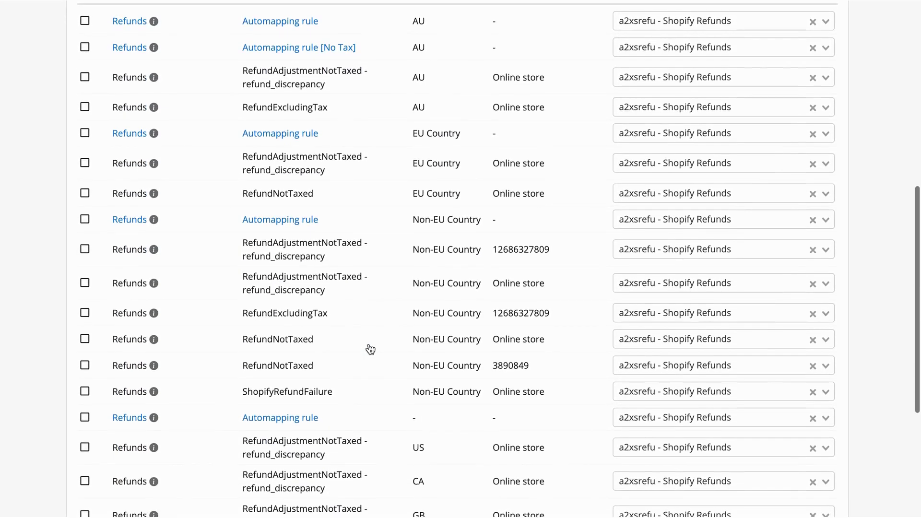
scroll(370, 349, down, 1)
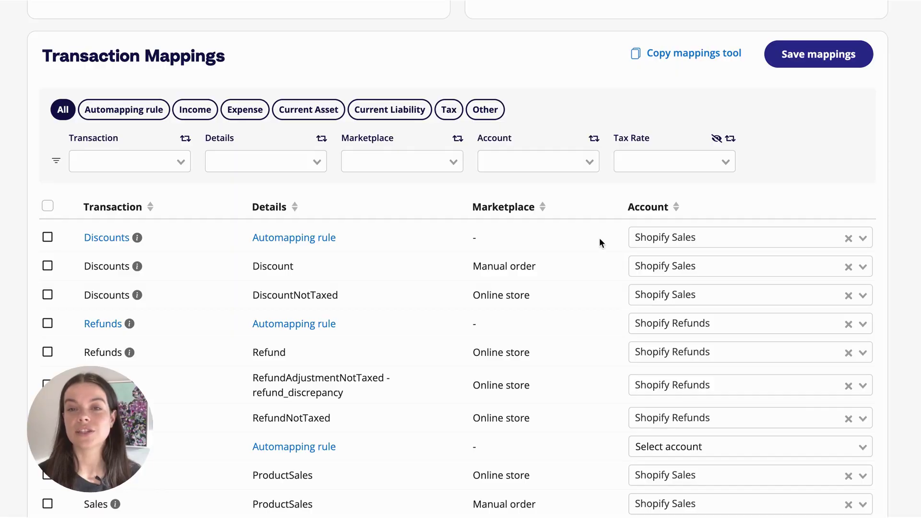
Filter Account to 'Shopify Sales', then change the account filter to Unmapped
click(586, 157)
text(s)
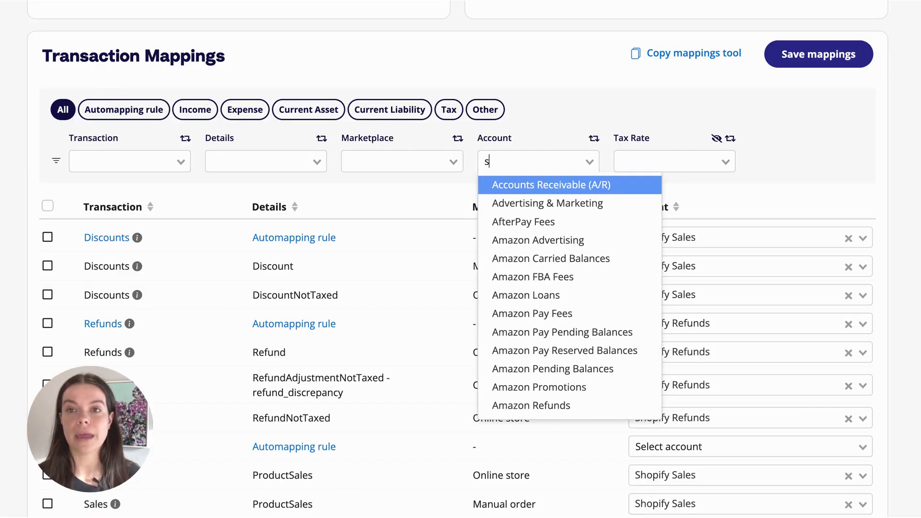
text(hopif)
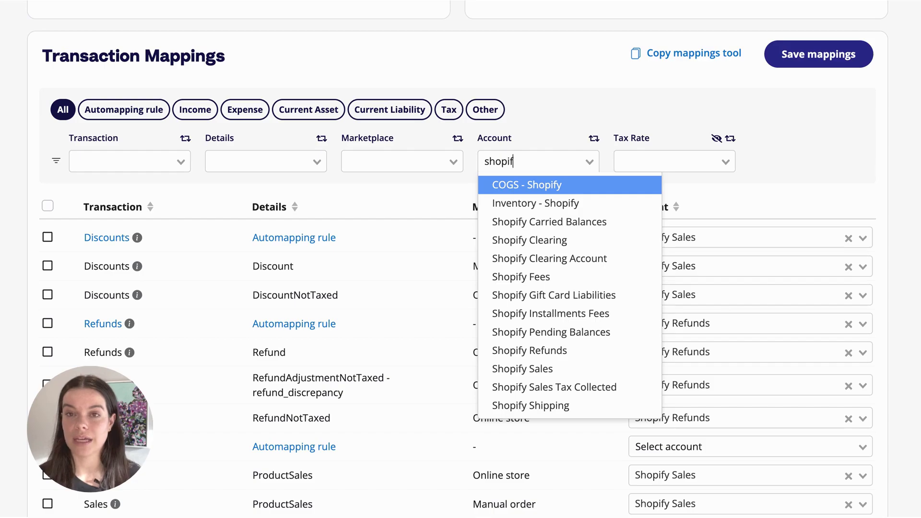
text(y sa)
key(Return)
click(589, 161)
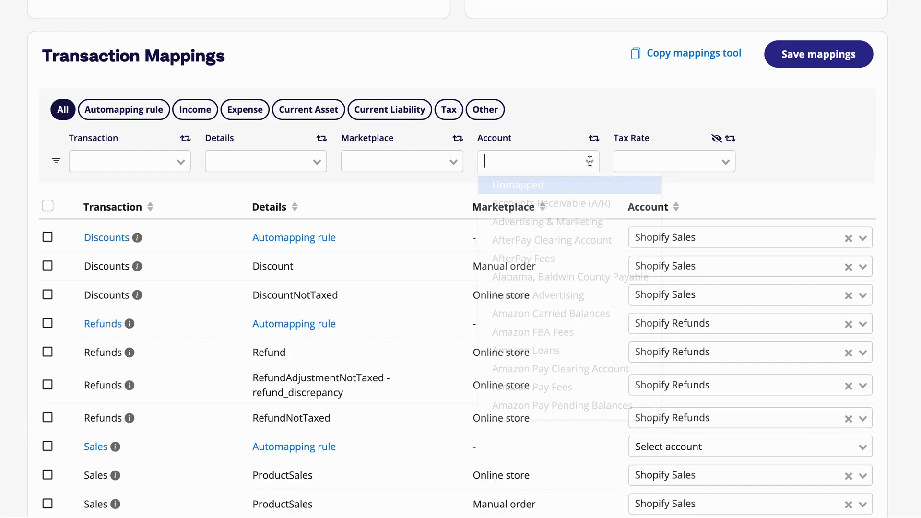
click(582, 191)
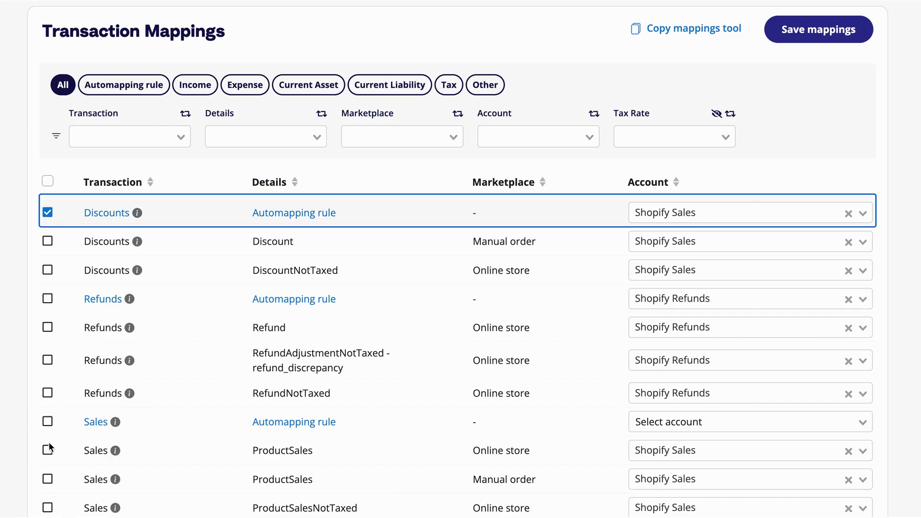
Select rows Discounts through ProductSales, then tick select-all for every mapping row
shift+click(48, 451)
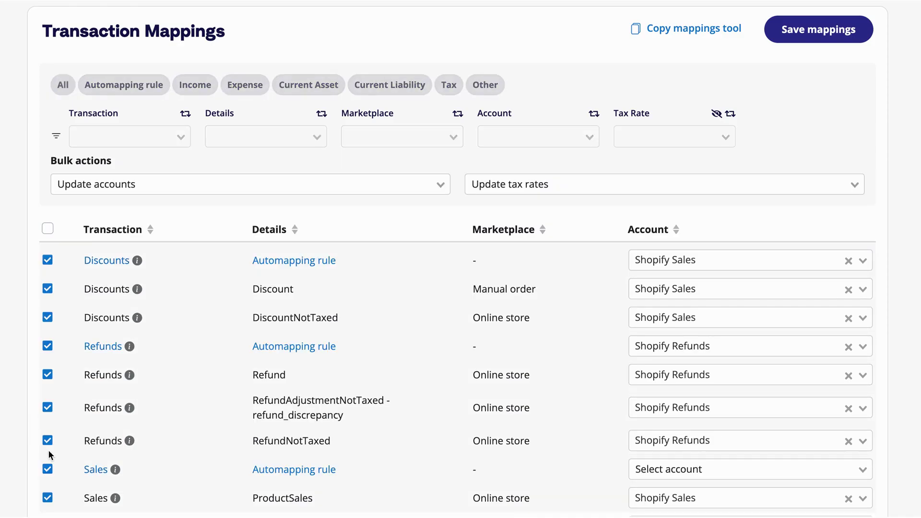
scroll(57, 331, down, 1)
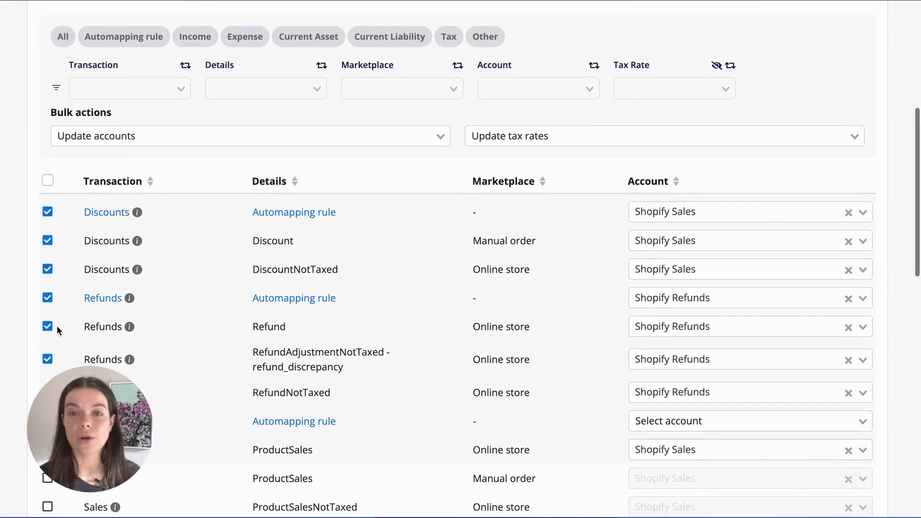
click(48, 180)
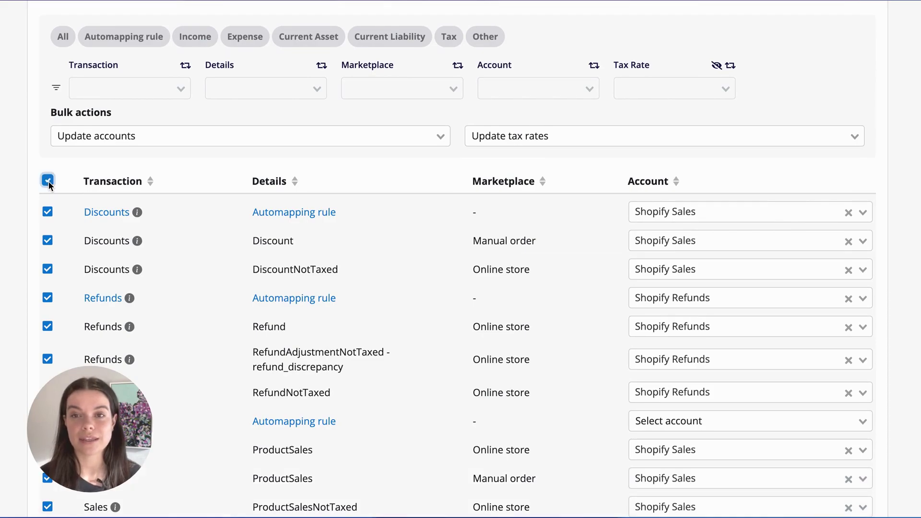
scroll(48, 185, down, 1)
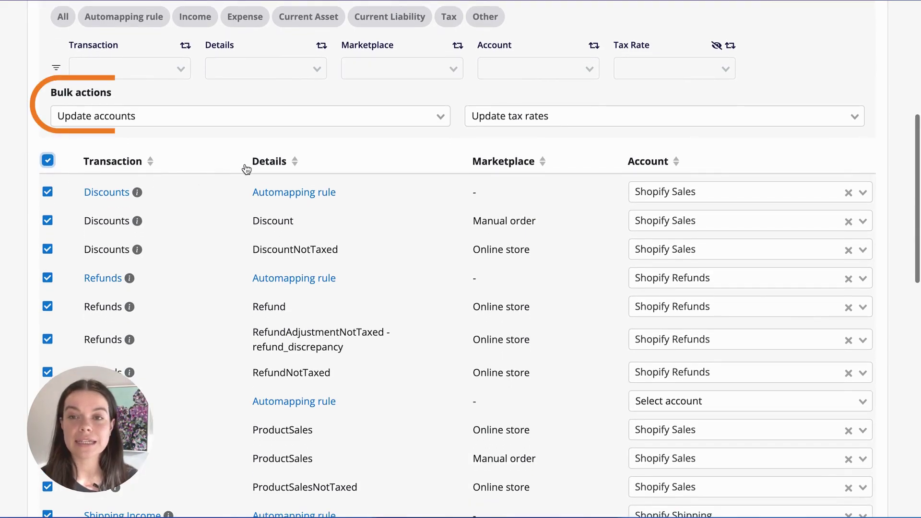
Review the Update accounts and Update tax rates bulk options, then sort by Transaction
click(439, 117)
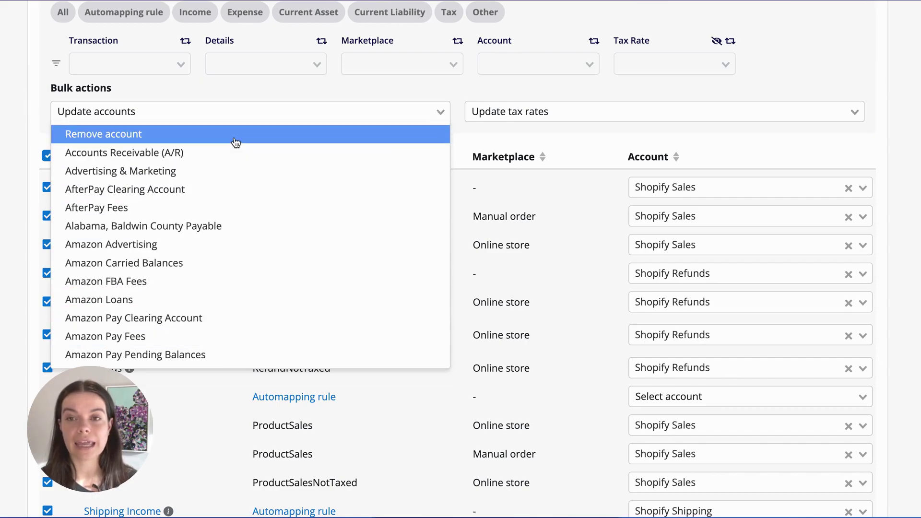
click(856, 113)
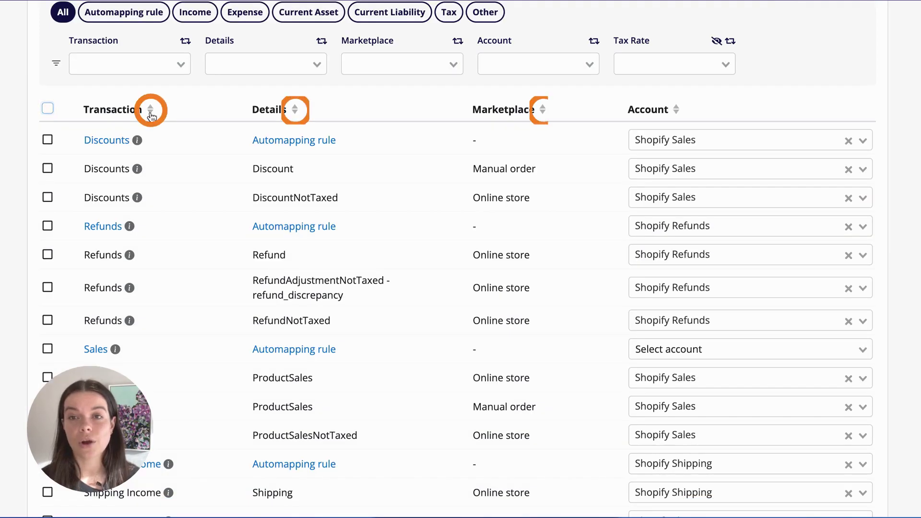
click(150, 109)
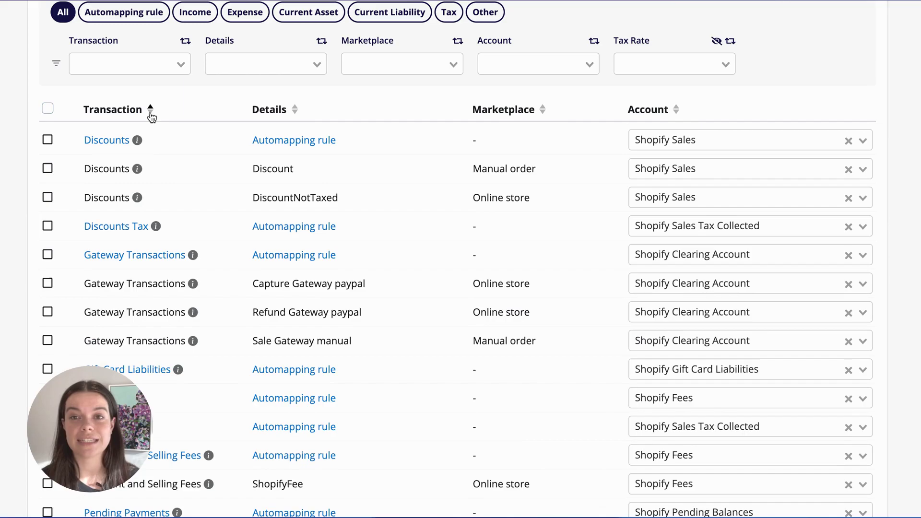
Reverse the Transaction column sort order and scroll back to the top
click(150, 109)
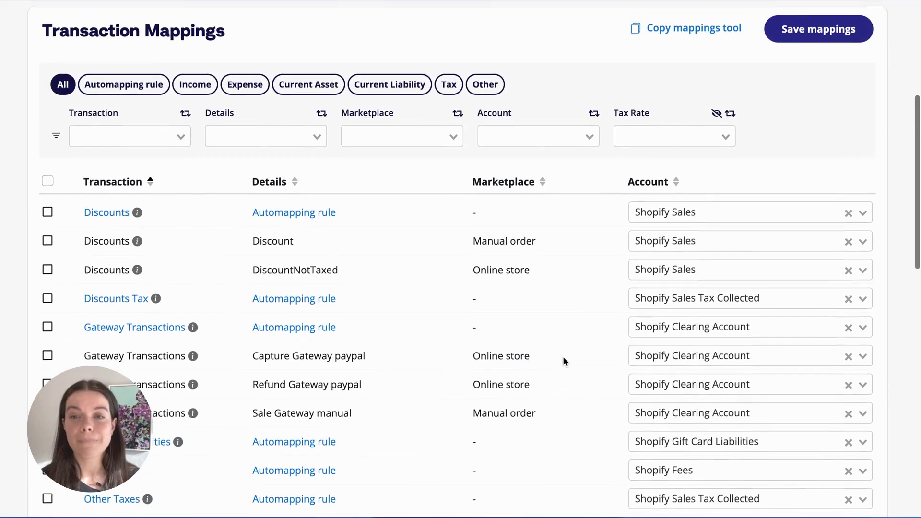
scroll(562, 356, up, 5)
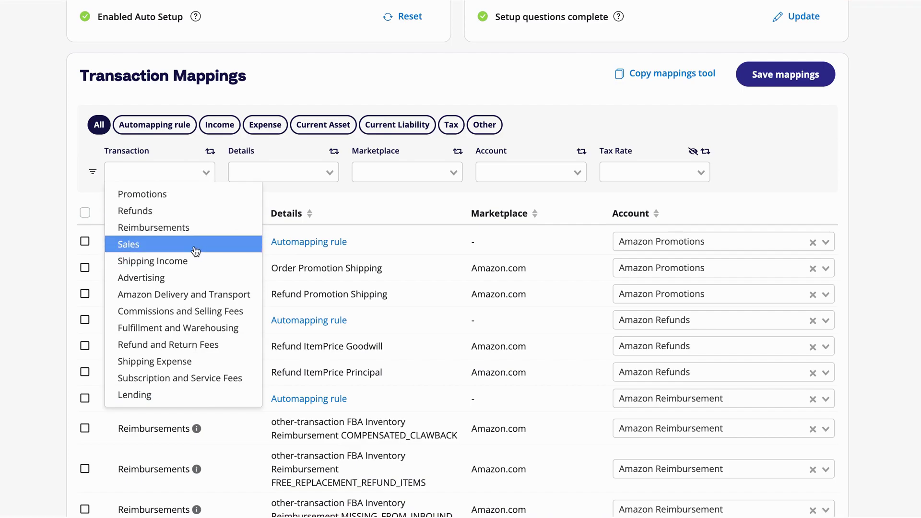
Filter the mappings table to Shipping Income transactions and scroll through the matching rows
click(195, 264)
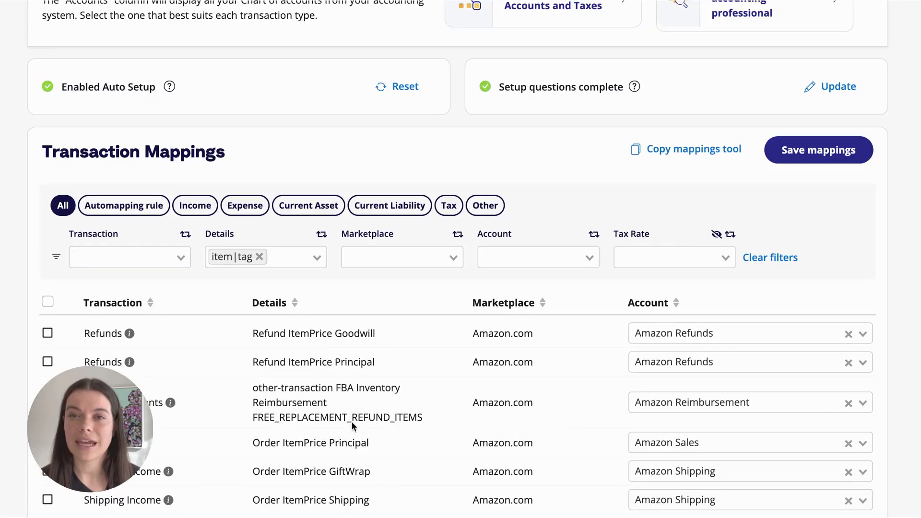
scroll(384, 454, down, 4)
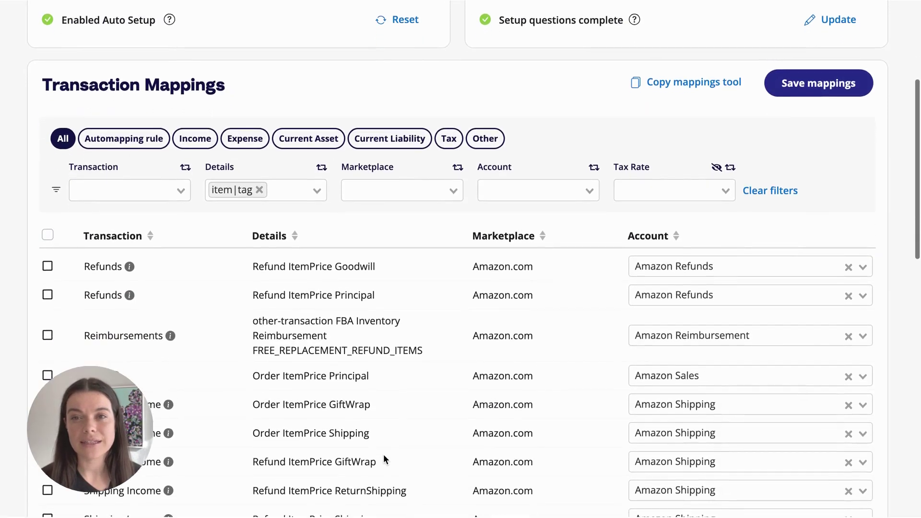
scroll(386, 459, down, 2)
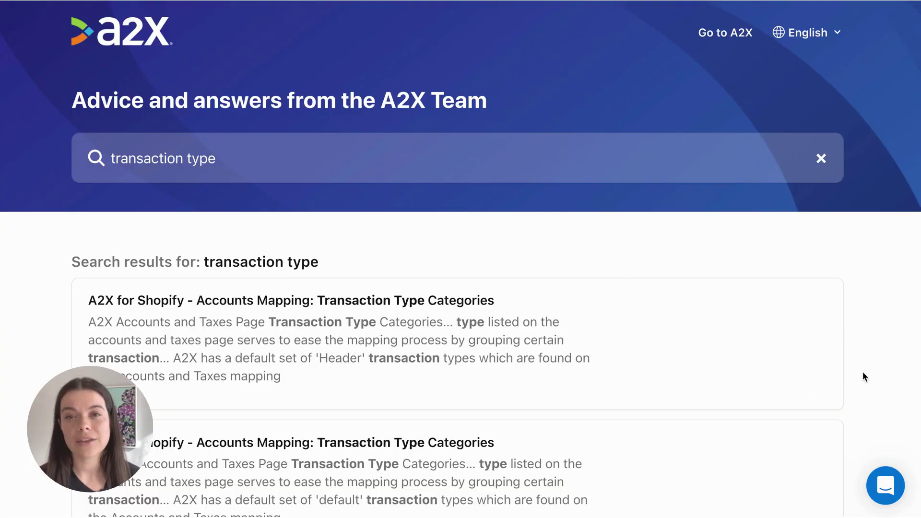
Scroll through the Help Center's 'transaction type' results to the Transaction Type Categories article
scroll(863, 376, down, 2)
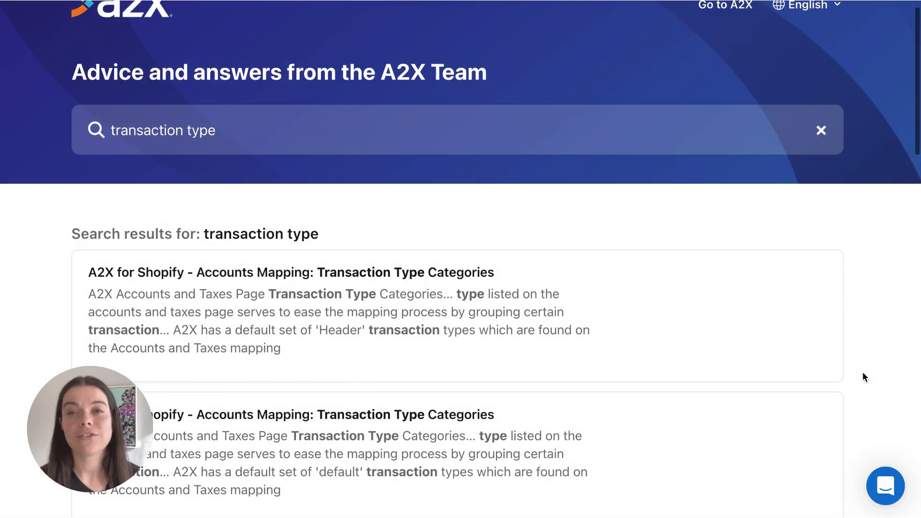
scroll(863, 373, down, 6)
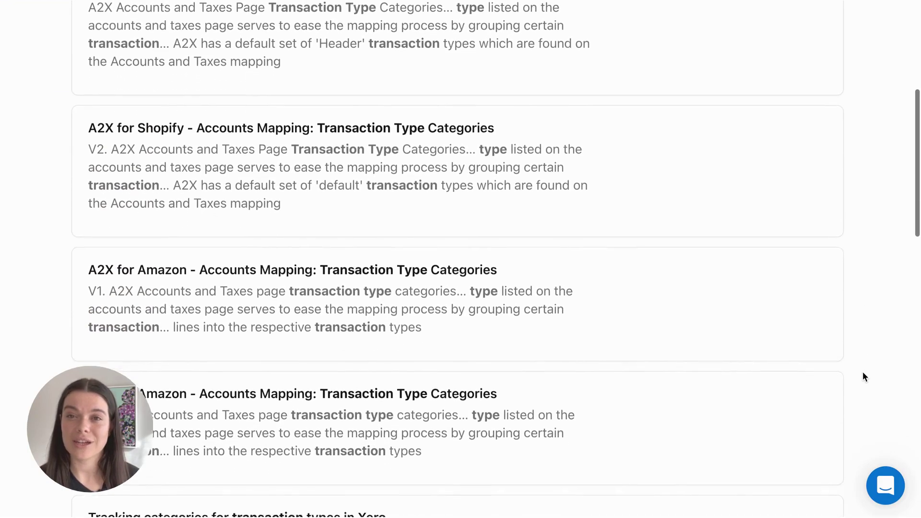
scroll(863, 372, down, 5)
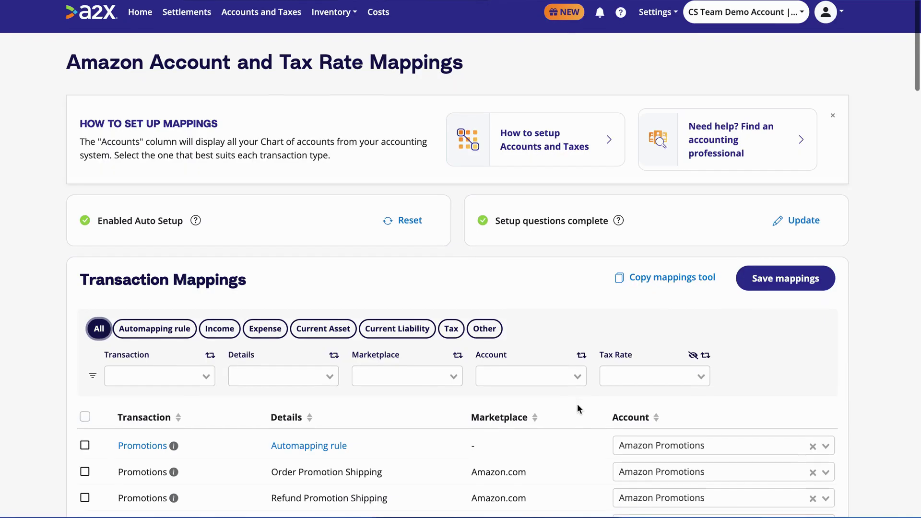
Search 'amazo' in the Promotions rule's account list, choose Amazon Promotions, and save the mappings
scroll(577, 404, down, 3)
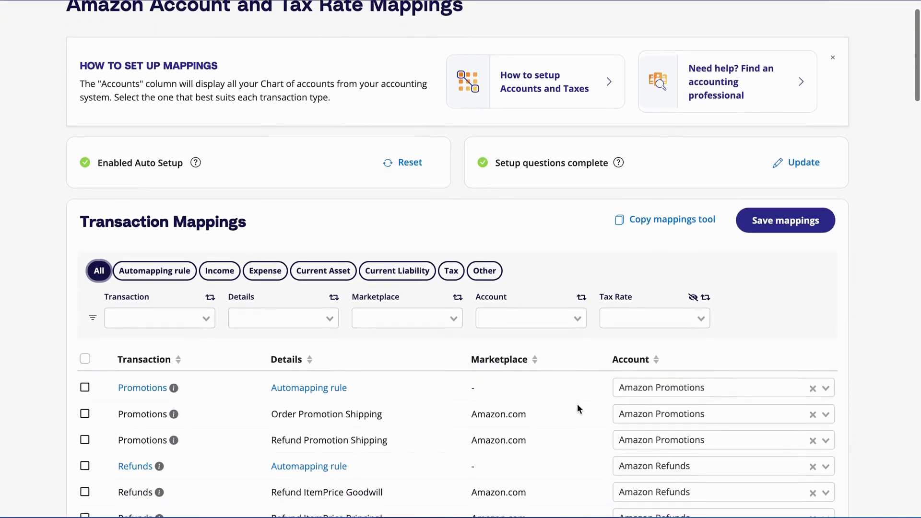
scroll(577, 409, down, 1)
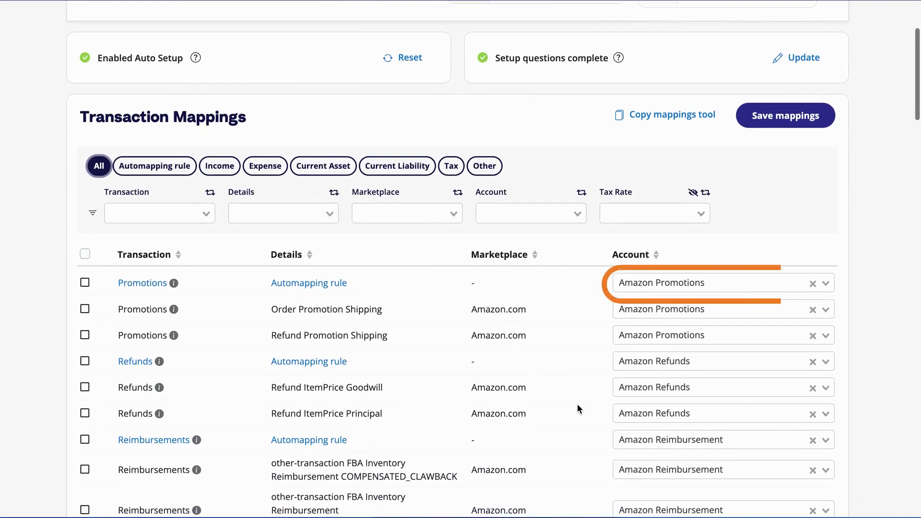
click(831, 287)
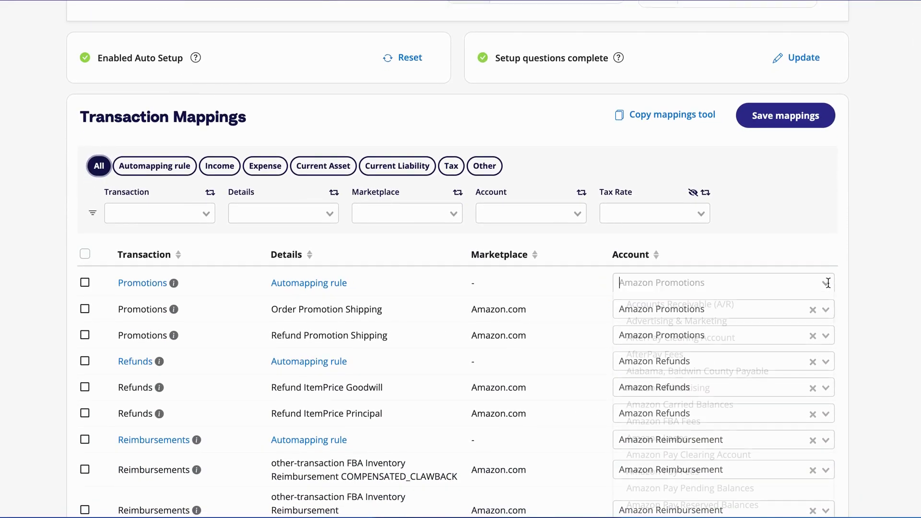
text(amazon)
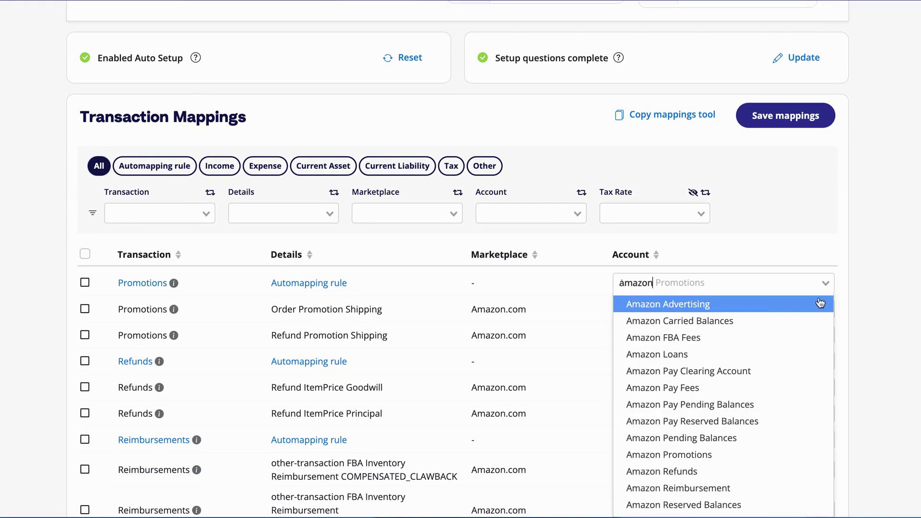
click(783, 455)
scroll(612, 424, up, 4)
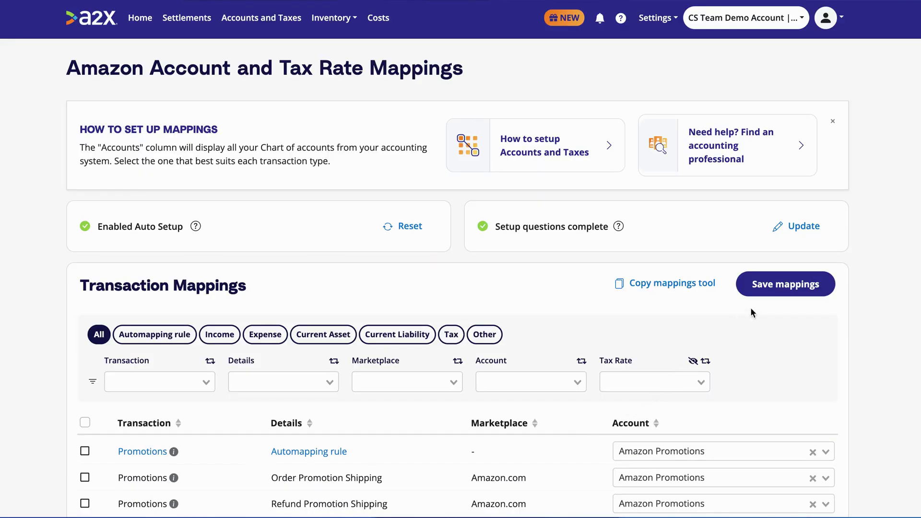
click(771, 290)
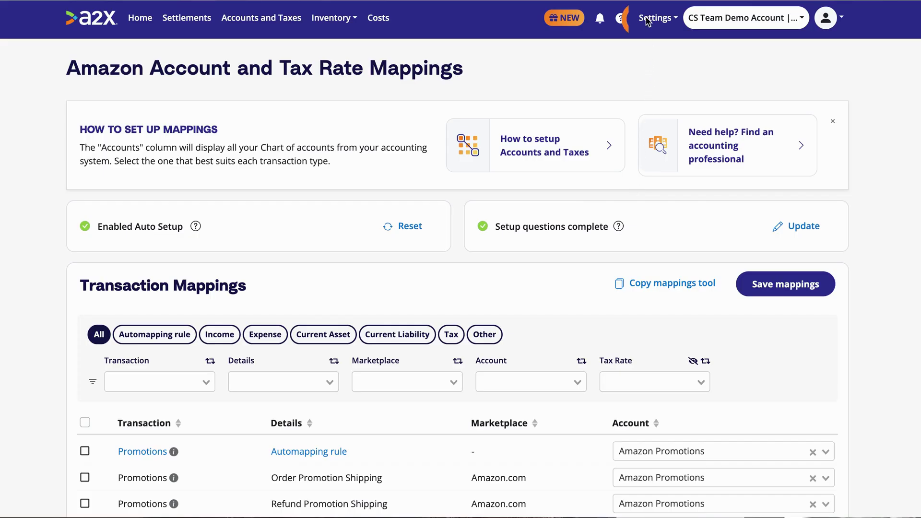
Go to Settings > Connections to reach the QuickBooks cache refresh option
click(648, 20)
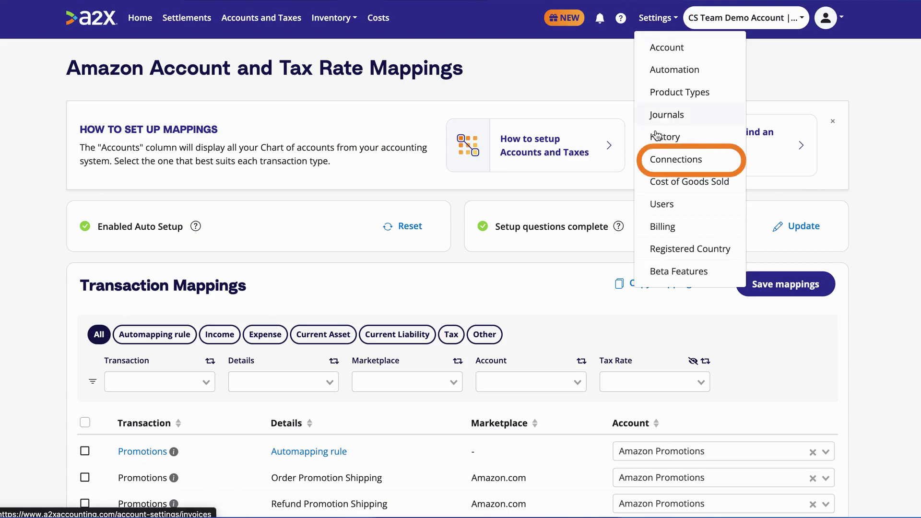
click(656, 163)
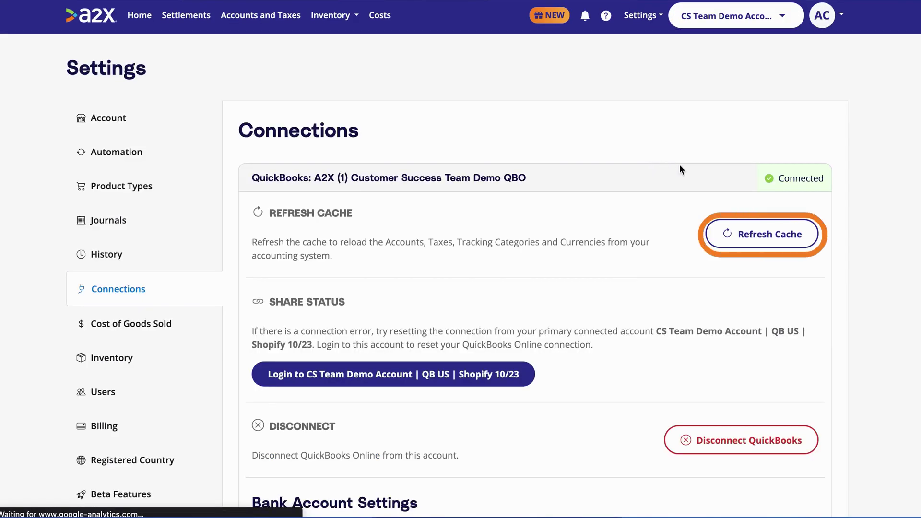